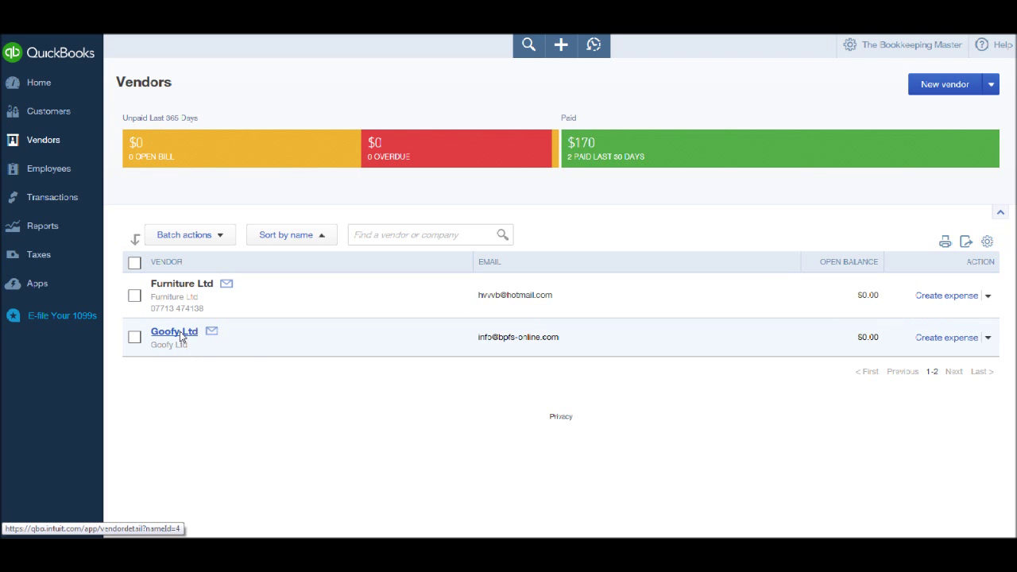
{"action": "left_click", "coordinate": [179, 336]}
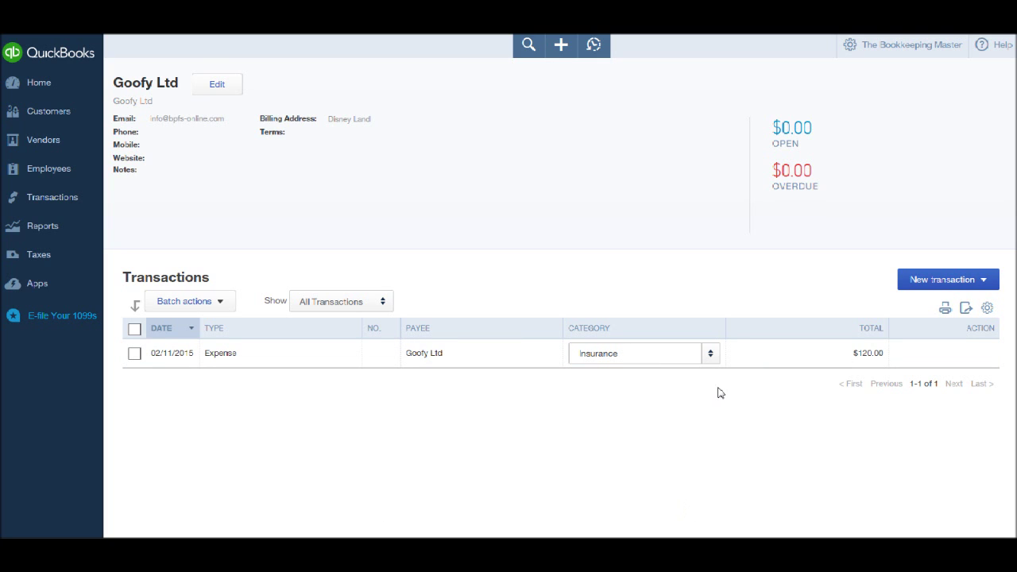
{"action": "left_click", "coordinate": [710, 358]}
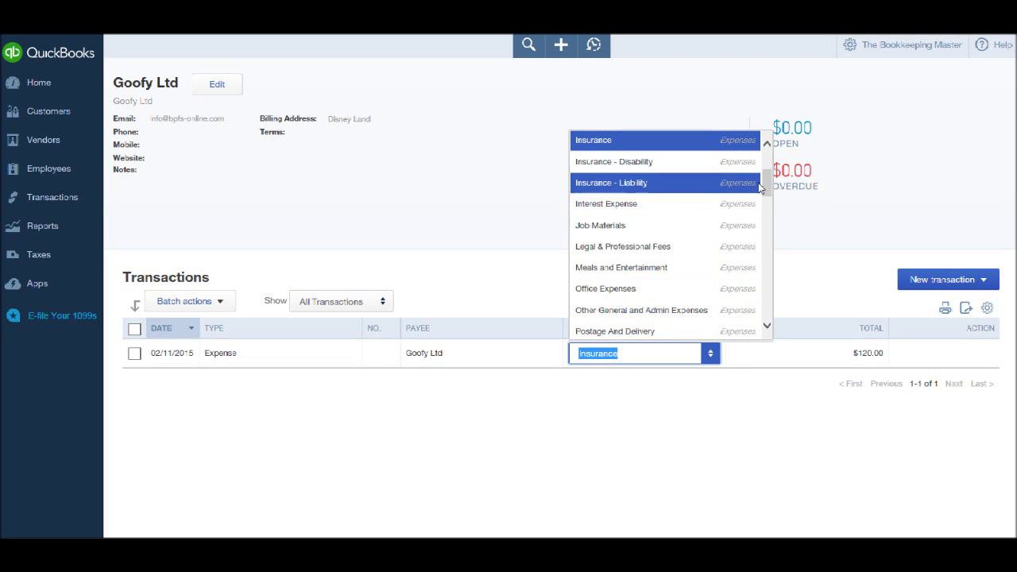
{"action": "mouse_move", "coordinate": [766, 184]}
{"action": "left_mouse_down"}
{"action": "mouse_move", "coordinate": [766, 165]}
{"action": "mouse_move", "coordinate": [767, 185]}
{"action": "left_mouse_up"}
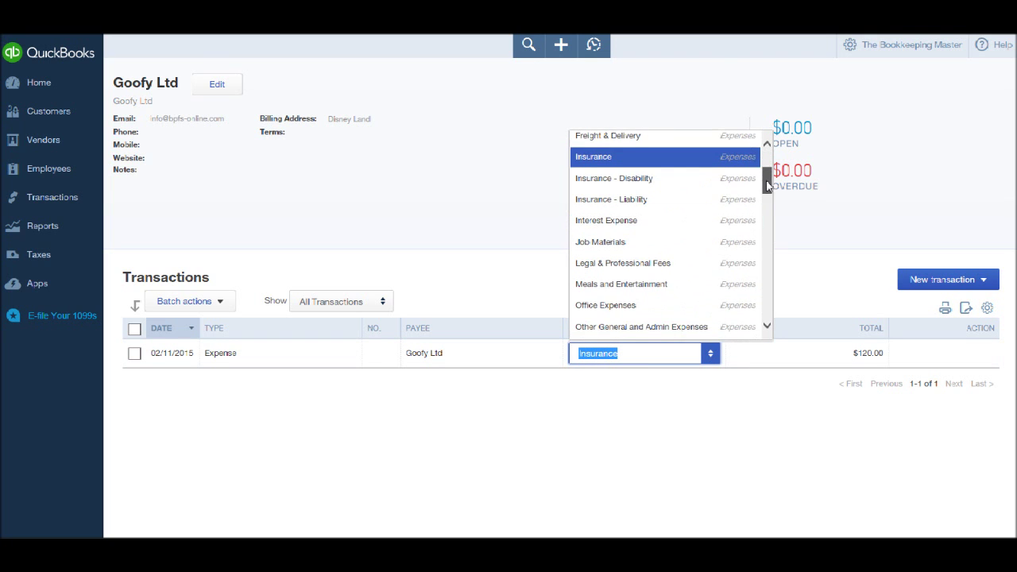
{"action": "left_click", "coordinate": [694, 460]}
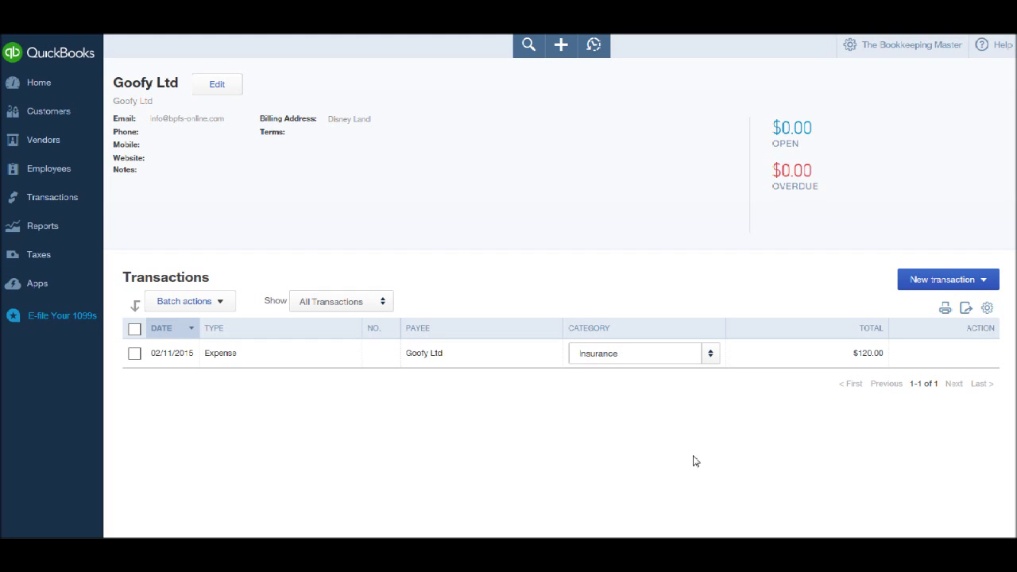
{"action": "left_click", "coordinate": [58, 140]}
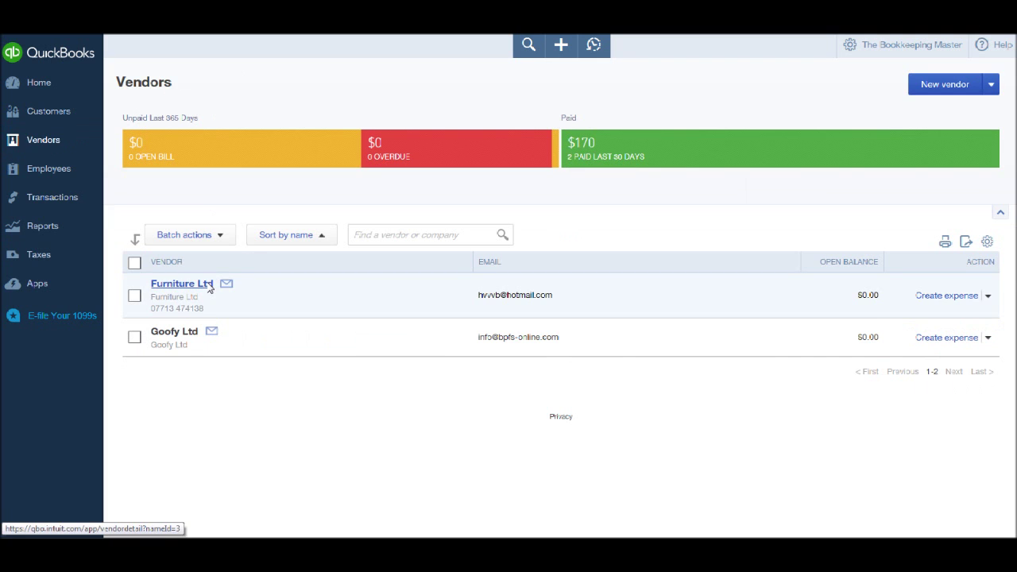
{"action": "left_click", "coordinate": [208, 286]}
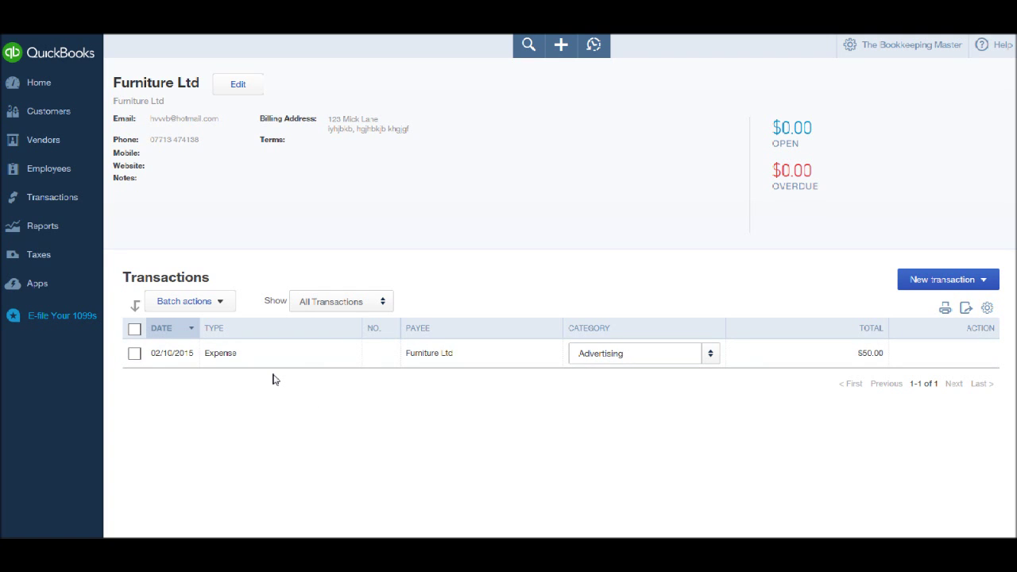
{"action": "left_click", "coordinate": [57, 140]}
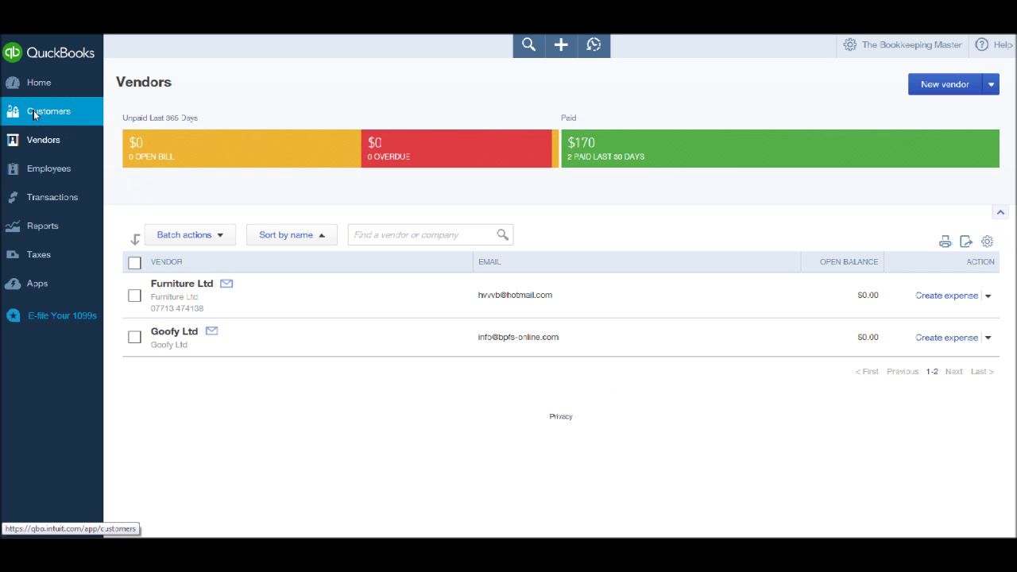
- Go to the Expenses transaction list and show the New transaction type choices
{"action": "left_click", "coordinate": [69, 197]}
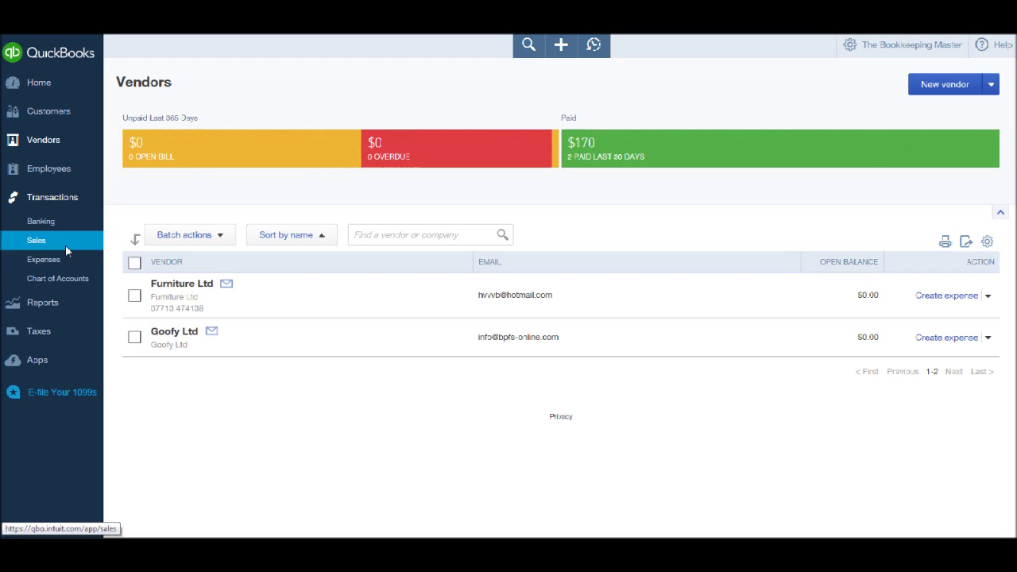
{"action": "left_click", "coordinate": [44, 259]}
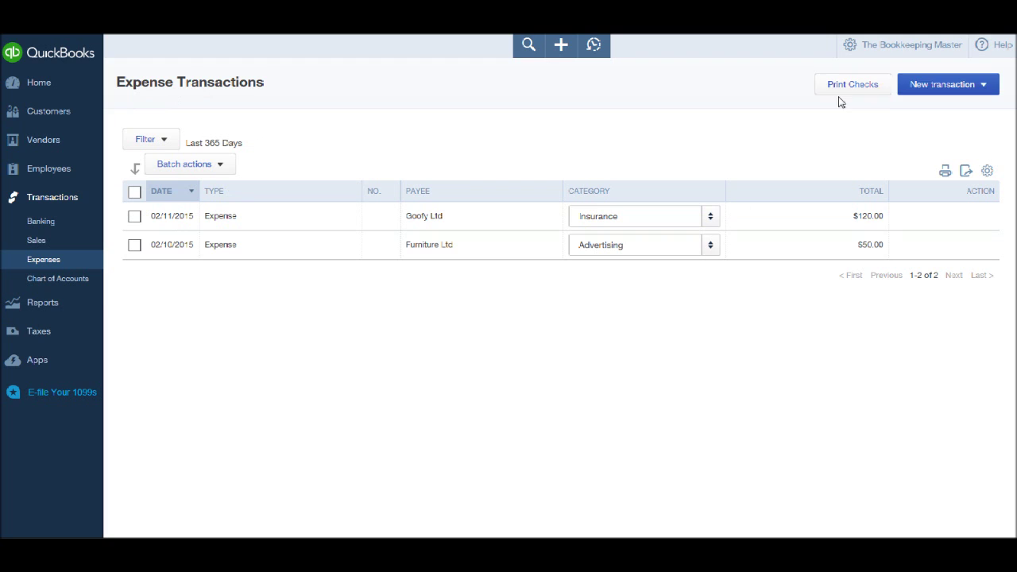
{"action": "left_click", "coordinate": [984, 85]}
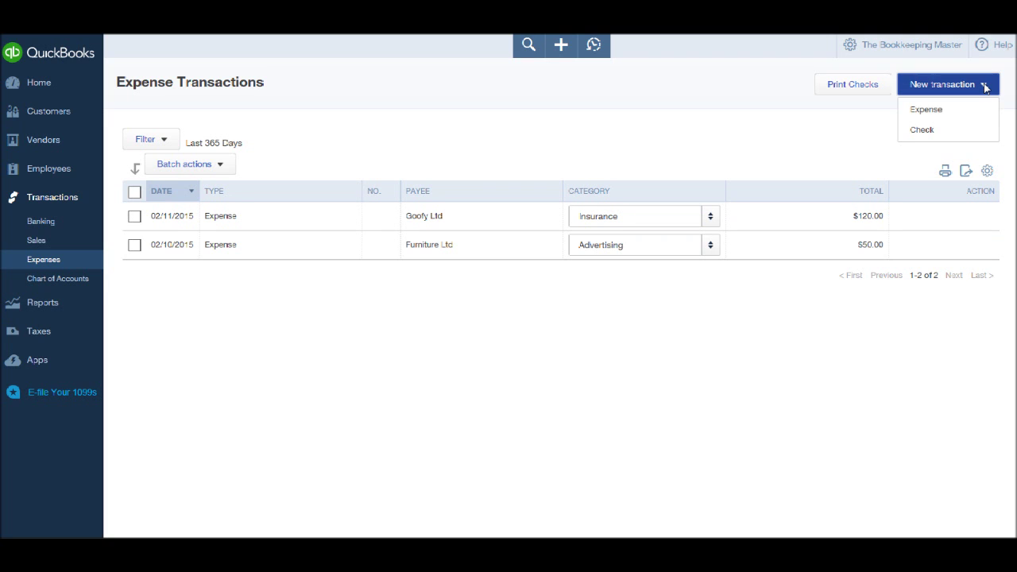
{"action": "left_click", "coordinate": [984, 86]}
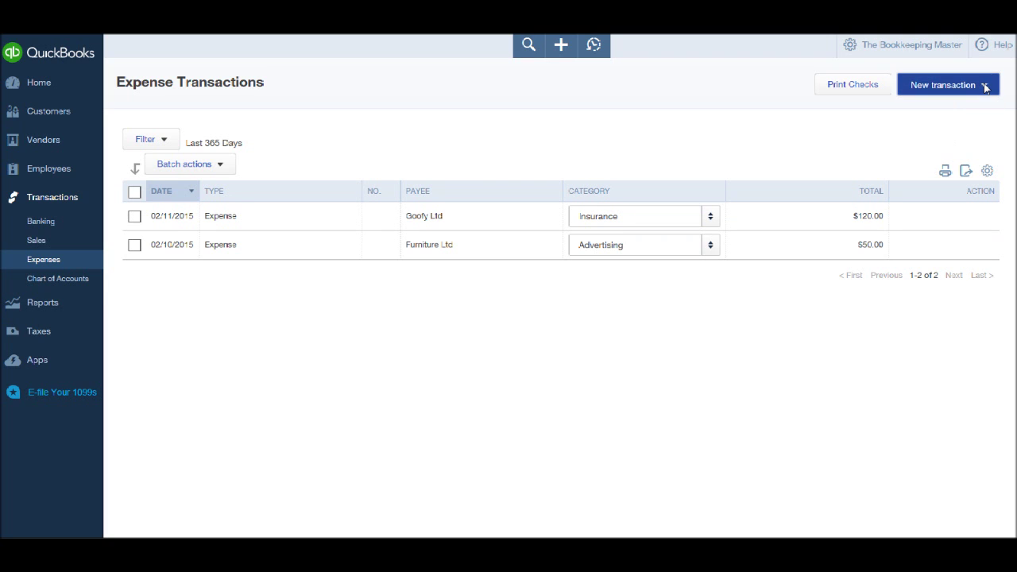
{"action": "left_click", "coordinate": [920, 90]}
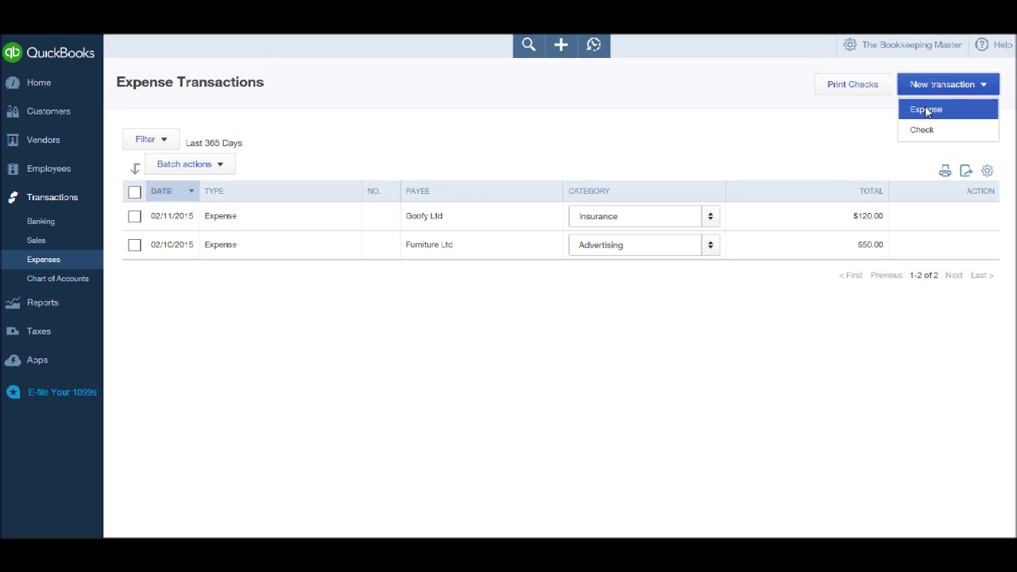
- Start a new expense with no payee, paid from Barclays Current Account
{"action": "left_click", "coordinate": [926, 111]}
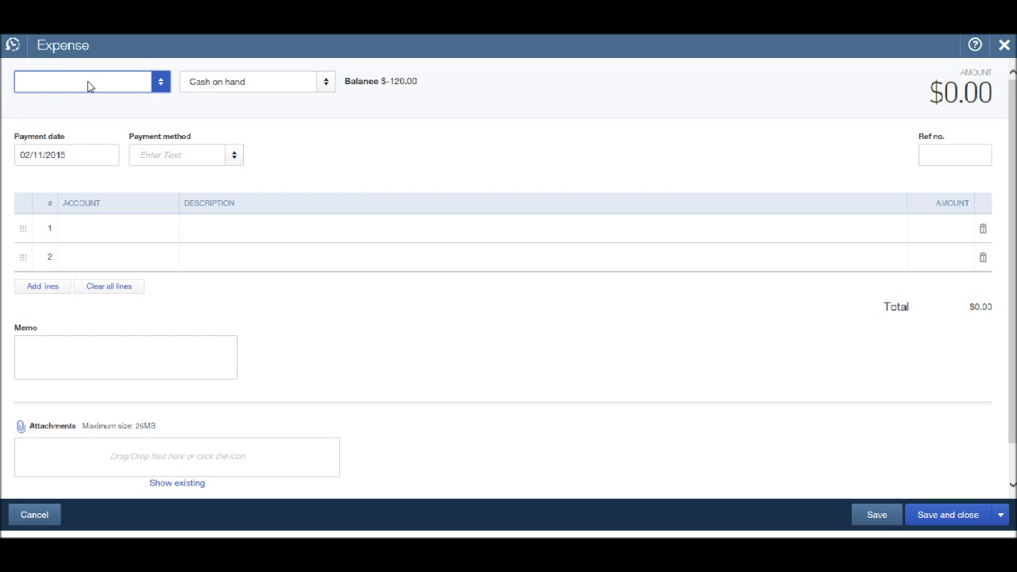
{"action": "left_click", "coordinate": [324, 88]}
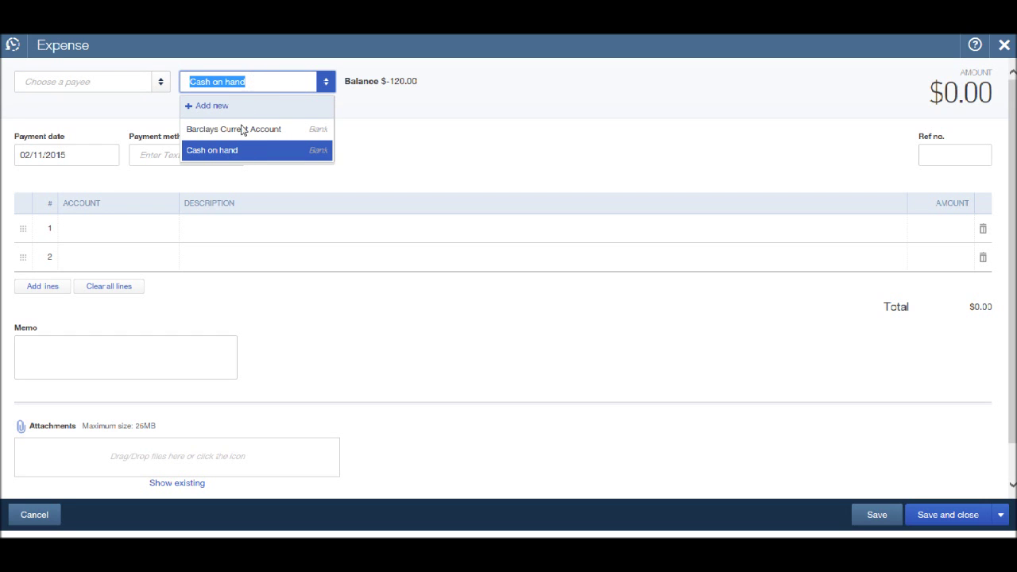
{"action": "left_click", "coordinate": [241, 133]}
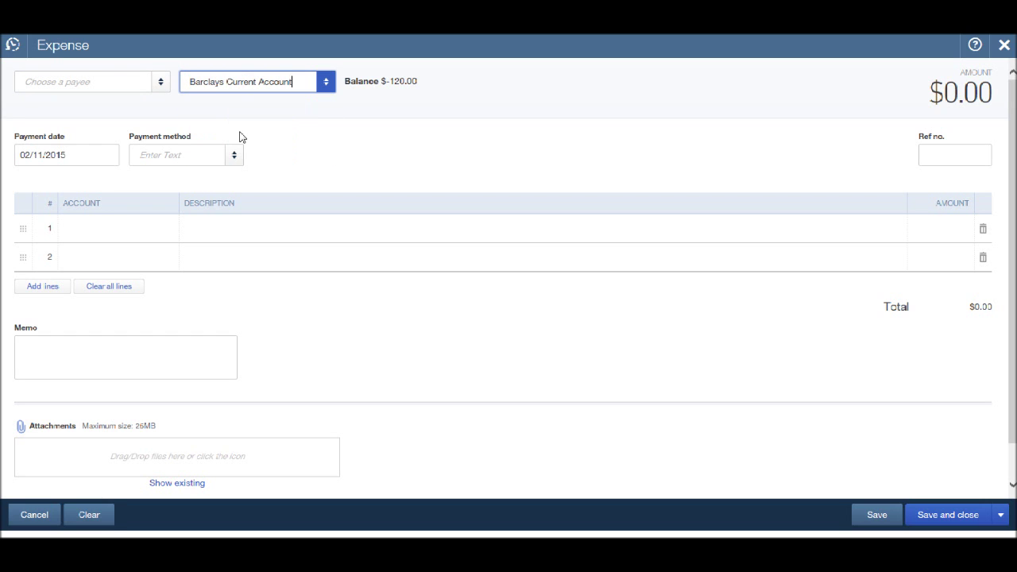
- Set the payment date to 02/04/2015 and the payment method to BACS
{"action": "left_click", "coordinate": [109, 156]}
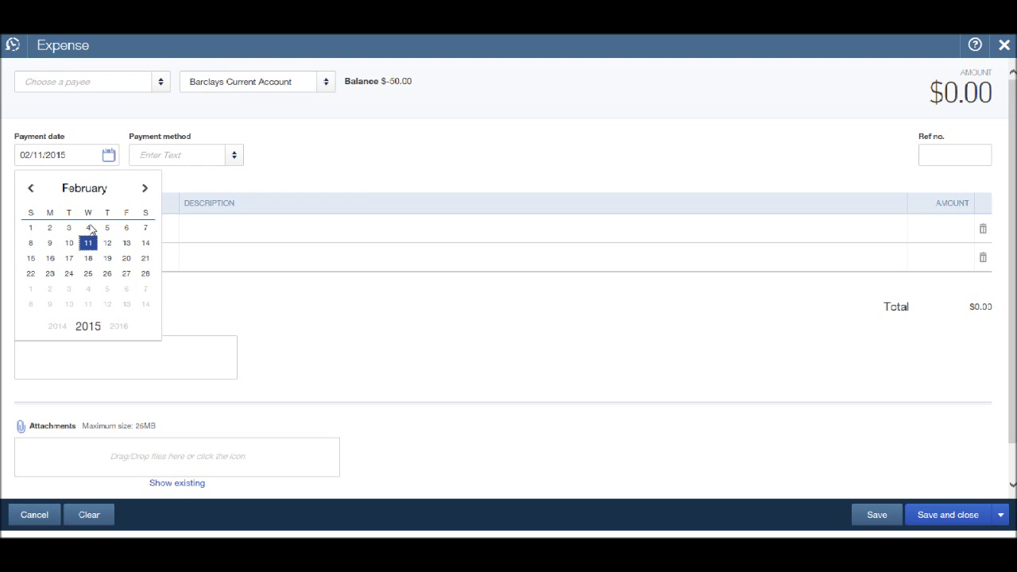
{"action": "left_click", "coordinate": [89, 228]}
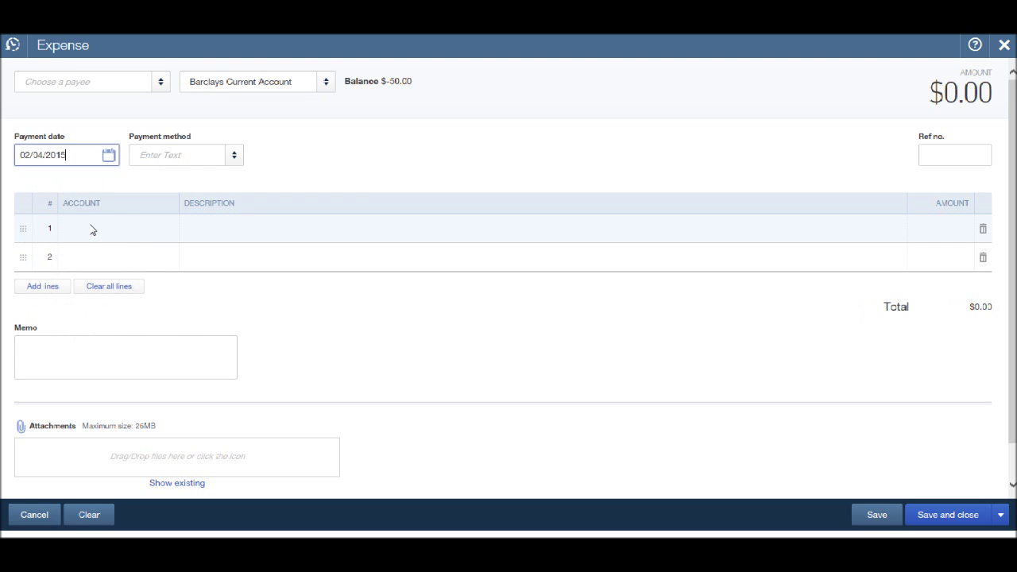
{"action": "left_click", "coordinate": [109, 155]}
{"action": "left_click", "coordinate": [90, 228]}
{"action": "left_click", "coordinate": [234, 156]}
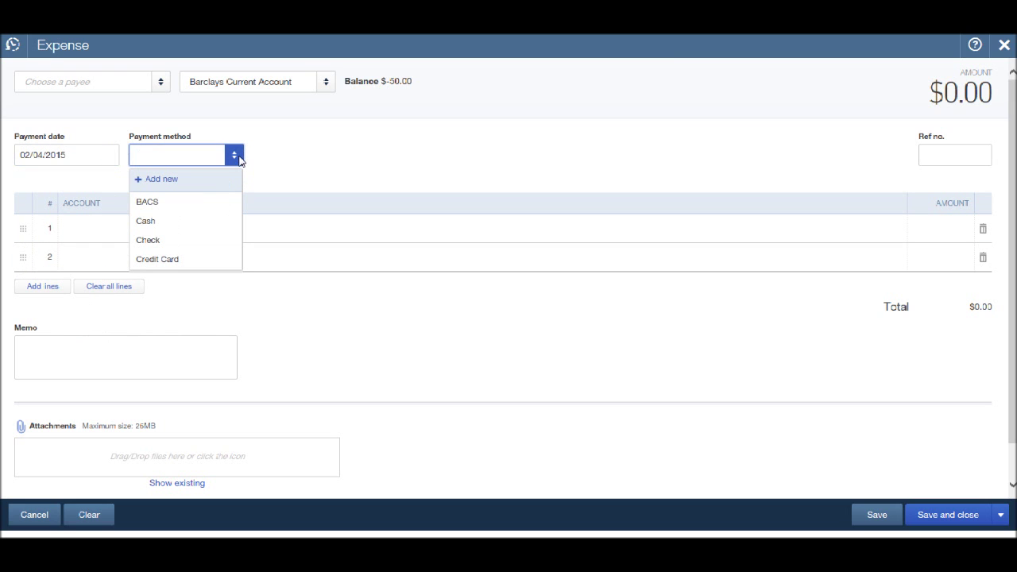
{"action": "left_click", "coordinate": [151, 203]}
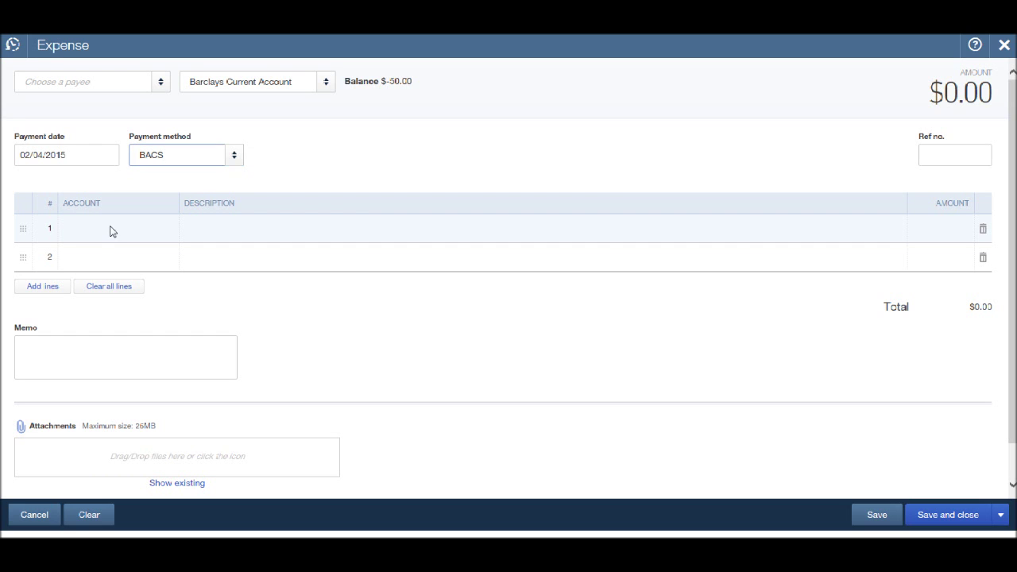
{"action": "left_click", "coordinate": [112, 231]}
{"action": "type", "text": "b"}
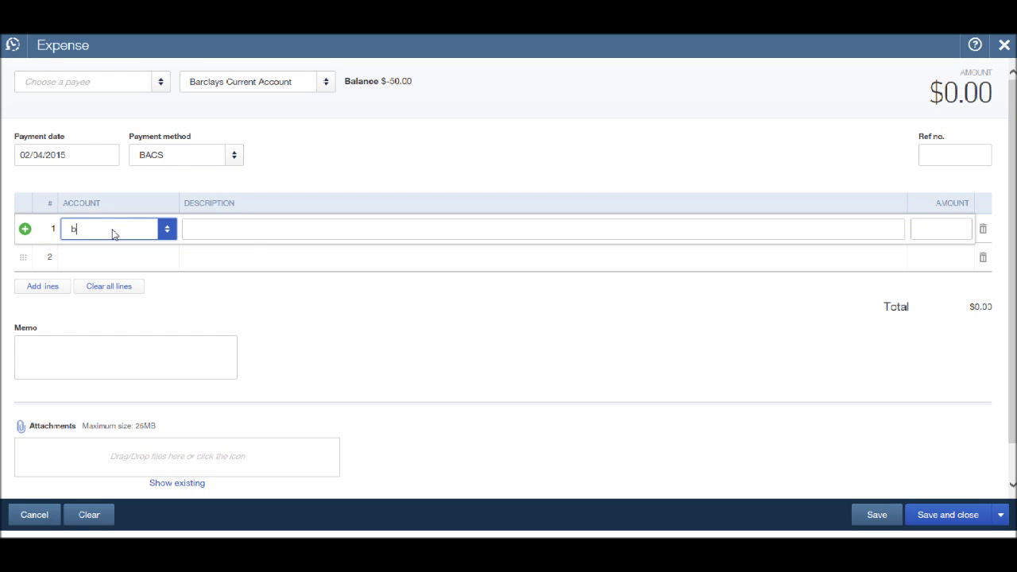
{"action": "type", "text": "ank Charges"}
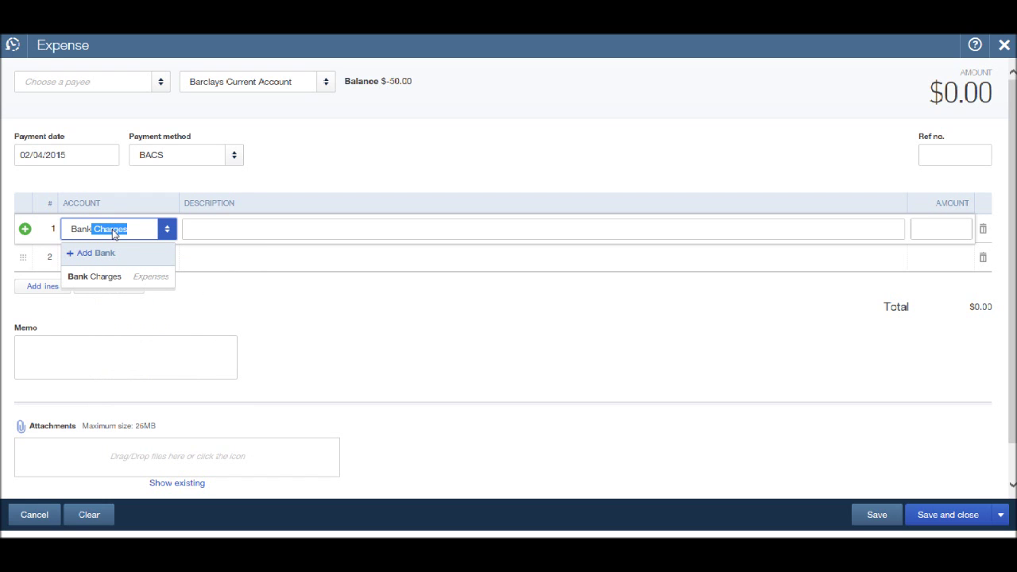
{"action": "left_click", "coordinate": [94, 276]}
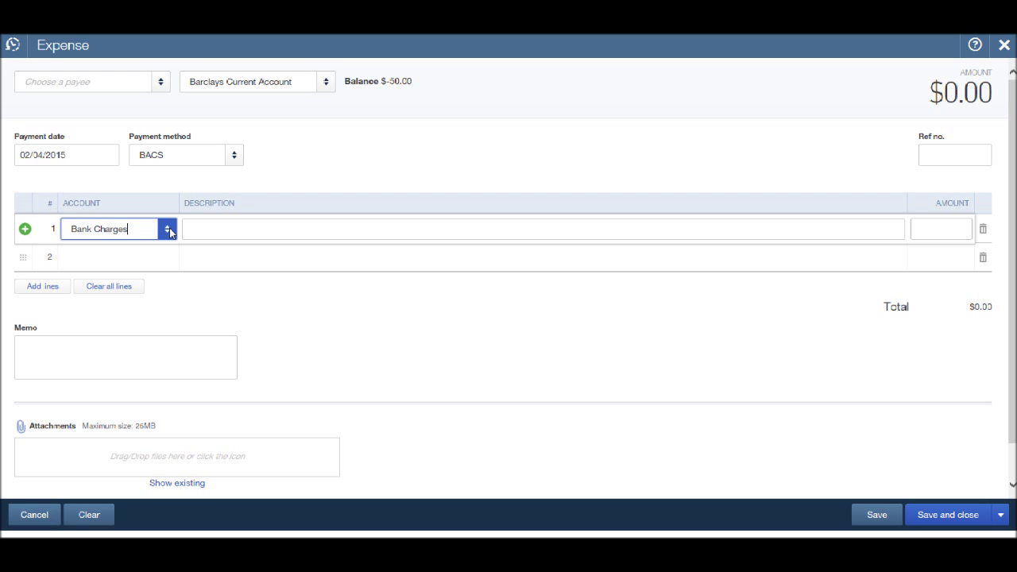
{"action": "left_click", "coordinate": [170, 232]}
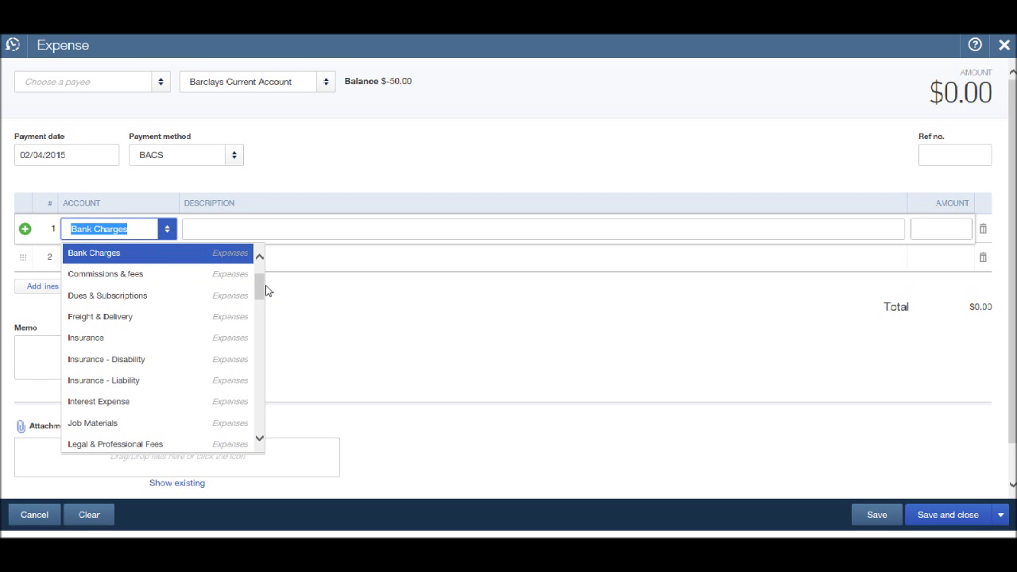
{"action": "left_click_drag", "start_coordinate": [267, 290], "coordinate": [261, 278]}
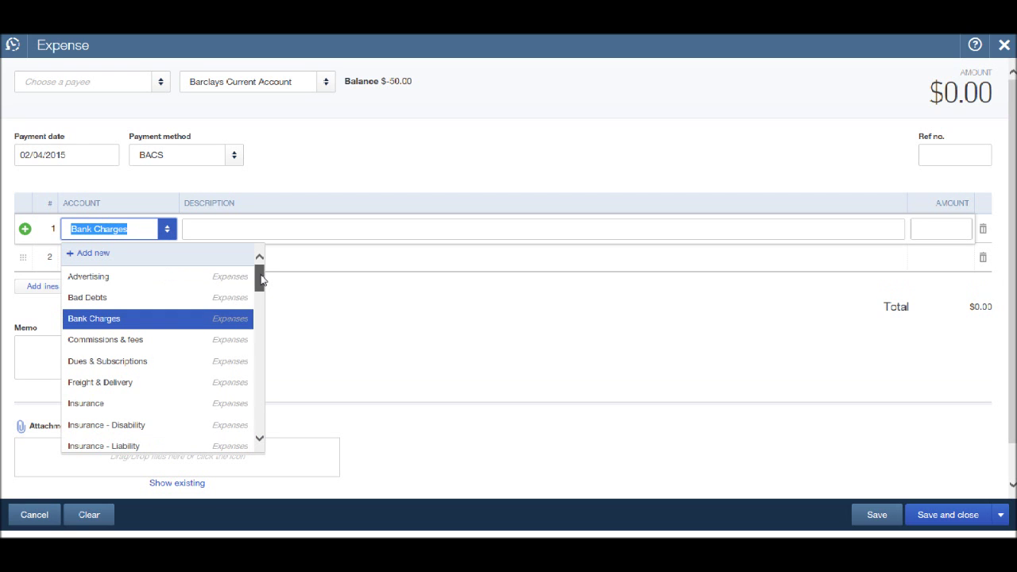
{"action": "left_click", "coordinate": [100, 255]}
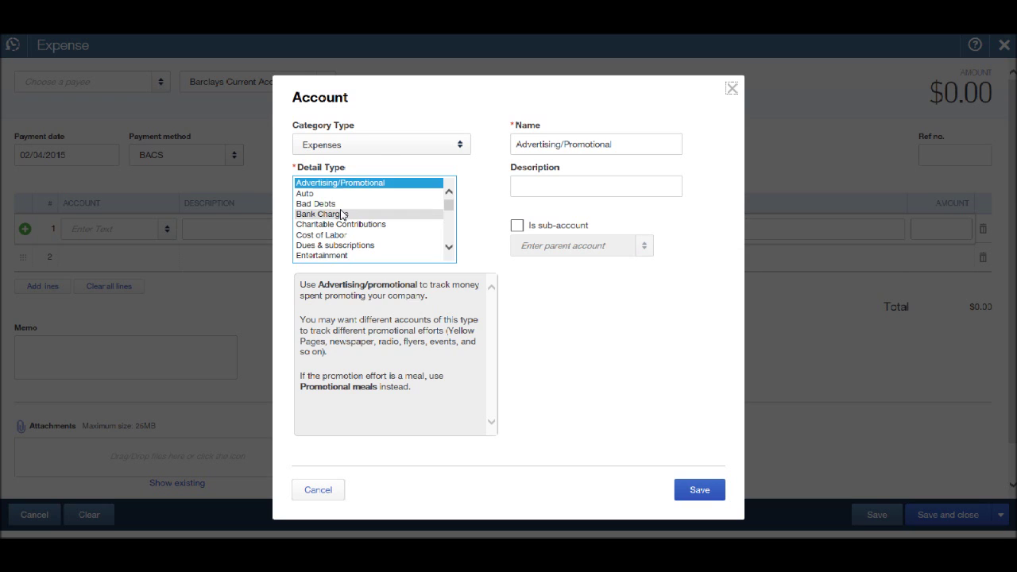
{"action": "left_click", "coordinate": [342, 215]}
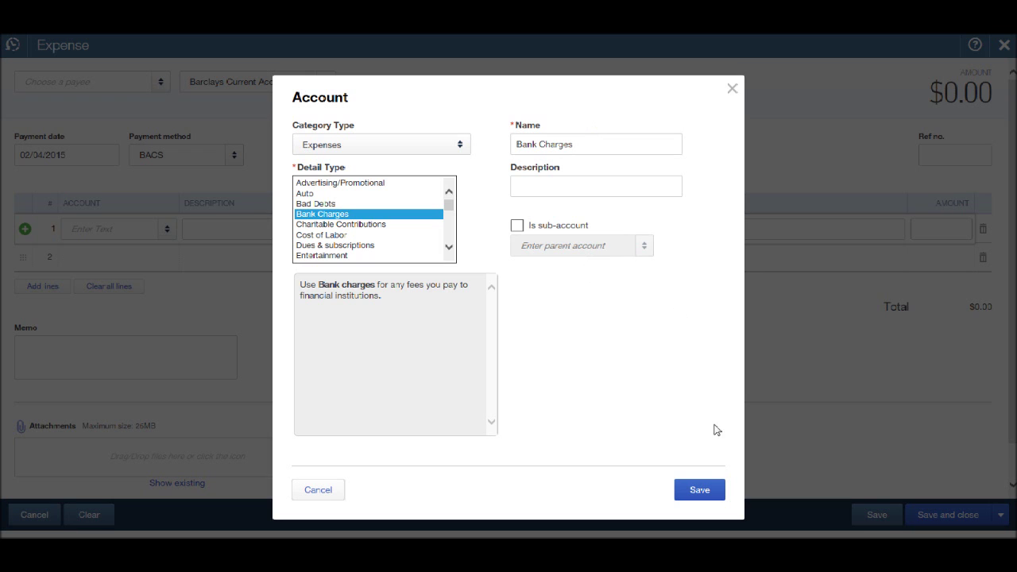
{"action": "left_click", "coordinate": [729, 92]}
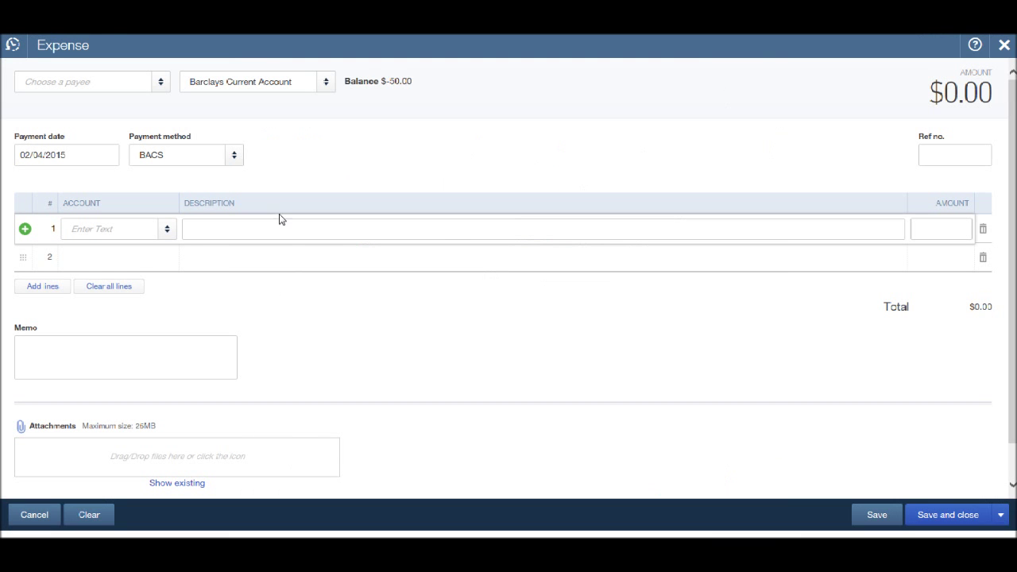
- Set line 1's account to Bank Charges
{"action": "left_click", "coordinate": [123, 230]}
{"action": "type", "text": "Bank Charges"}
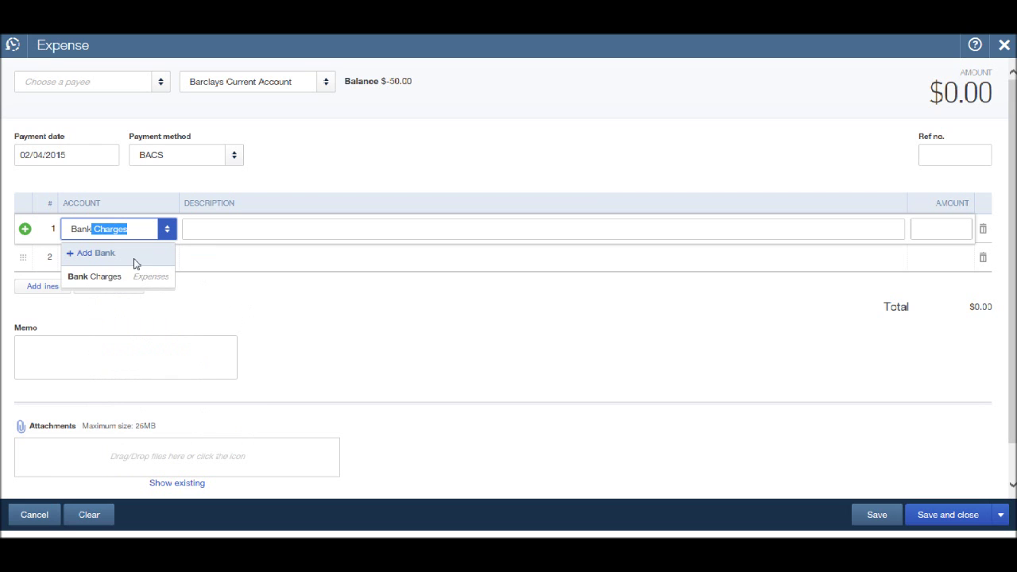
{"action": "left_click", "coordinate": [130, 276]}
- Give line 1 the description 'Service charges October 2015' and amount 15.00
{"action": "left_click", "coordinate": [252, 229]}
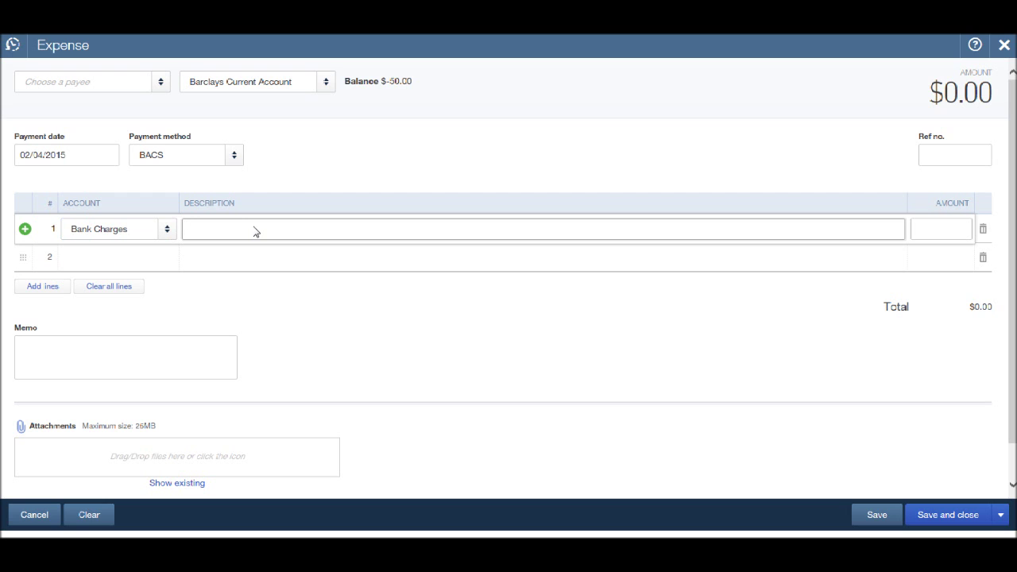
{"action": "type", "text": "S"}
{"action": "type", "text": "erv"}
{"action": "key", "text": "BackSpace"}
{"action": "type", "text": "vice charges"}
{"action": "key", "text": "Tab"}
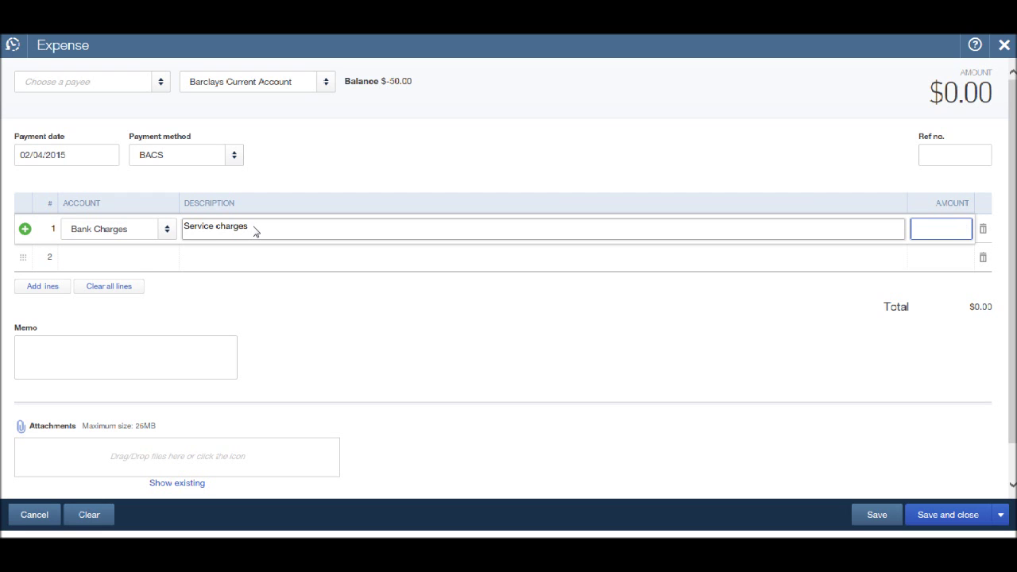
{"action": "left_click", "coordinate": [255, 230]}
{"action": "type", "text": "Q"}
{"action": "type", "text": "c"}
{"action": "type", "text": "to"}
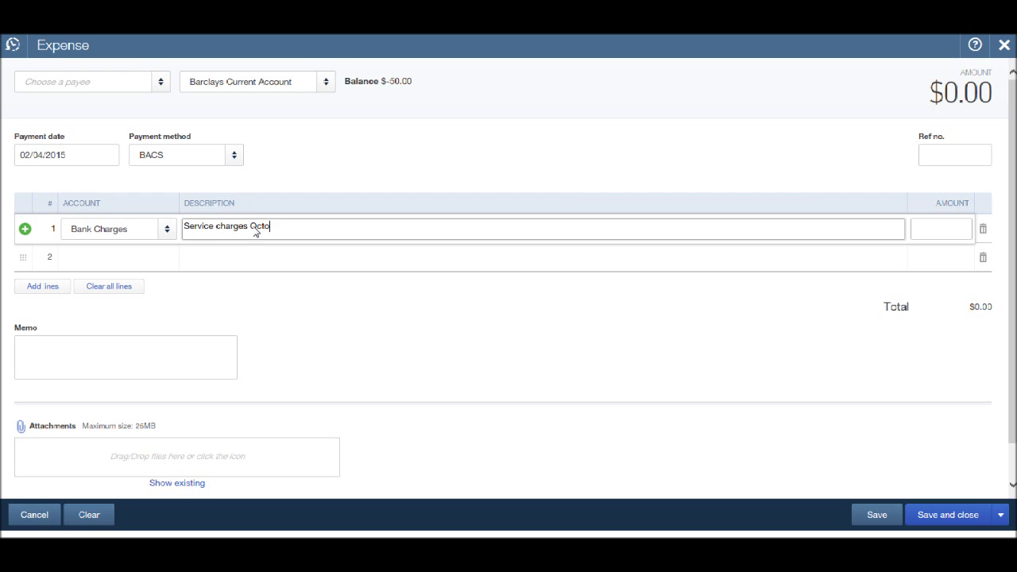
{"action": "type", "text": "ber 2015"}
{"action": "key", "text": "Tab"}
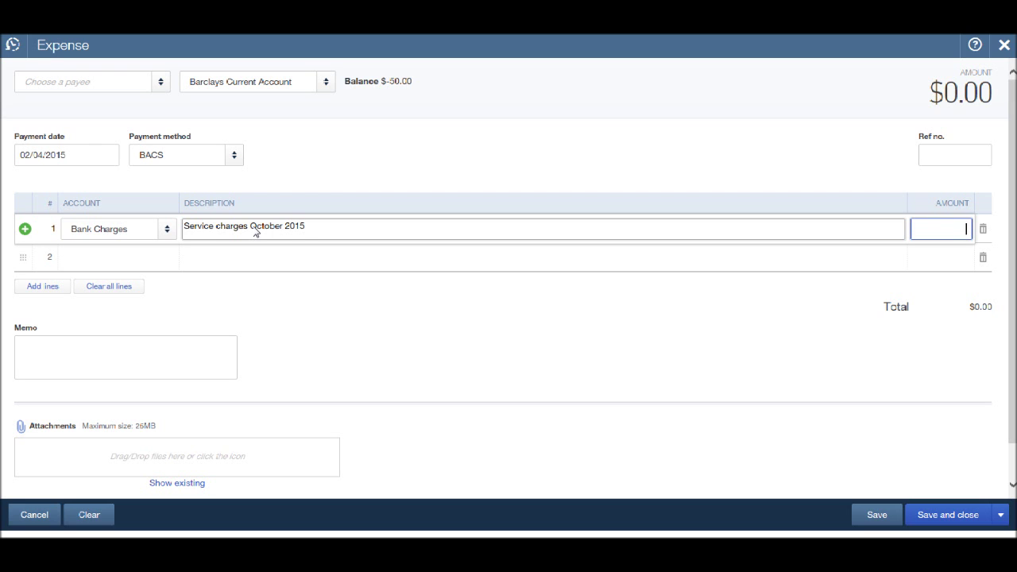
{"action": "type", "text": "15"}
{"action": "key", "text": "Tab"}
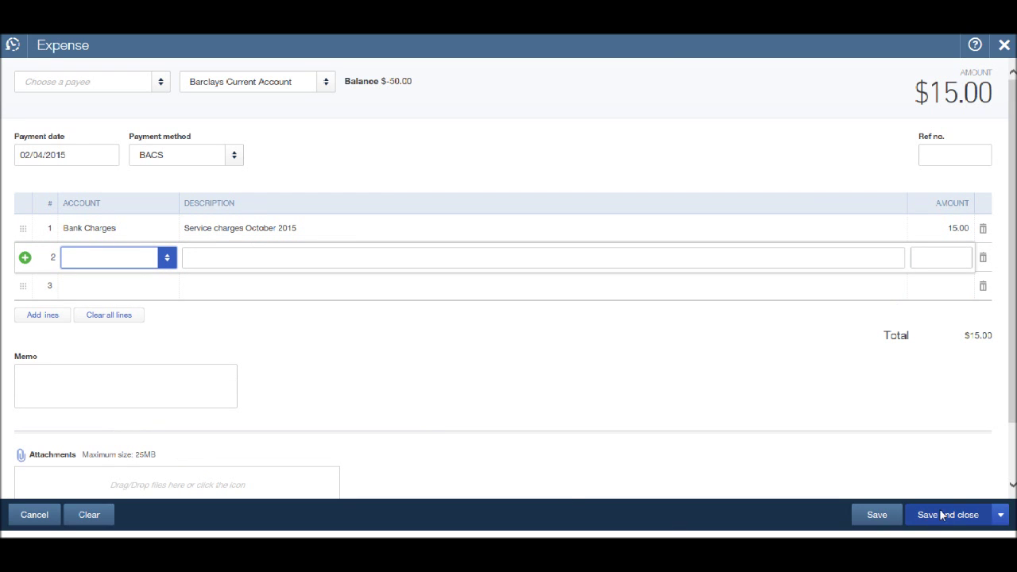
- Save and close the $15.00 expense
{"action": "left_click", "coordinate": [1002, 517]}
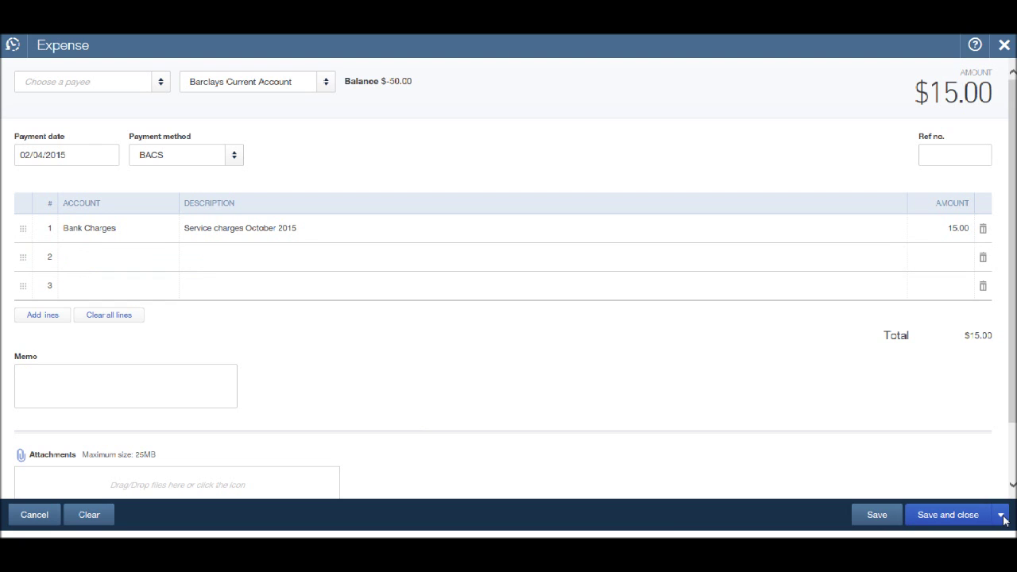
{"action": "left_click", "coordinate": [1001, 516]}
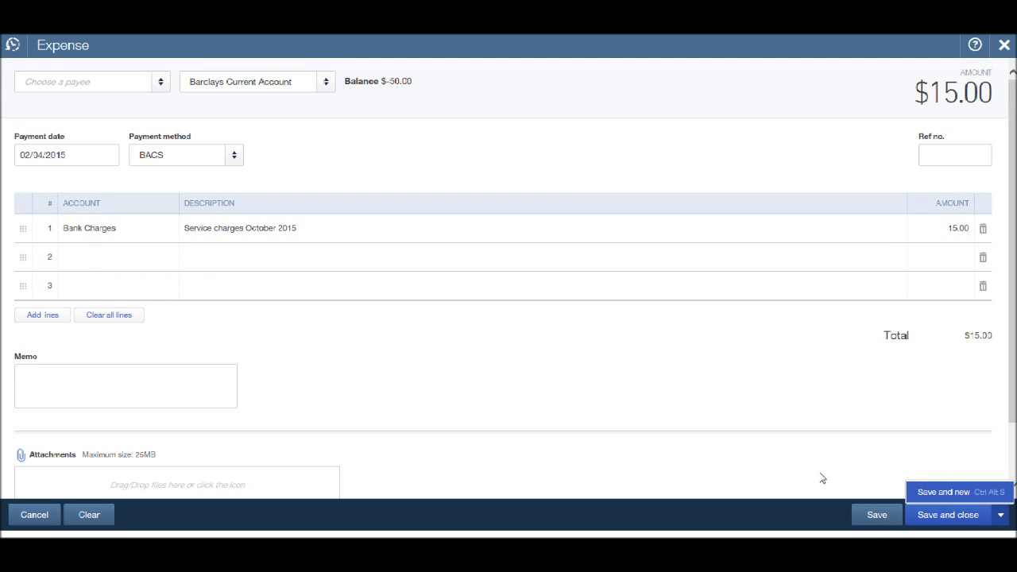
{"action": "left_click", "coordinate": [761, 468]}
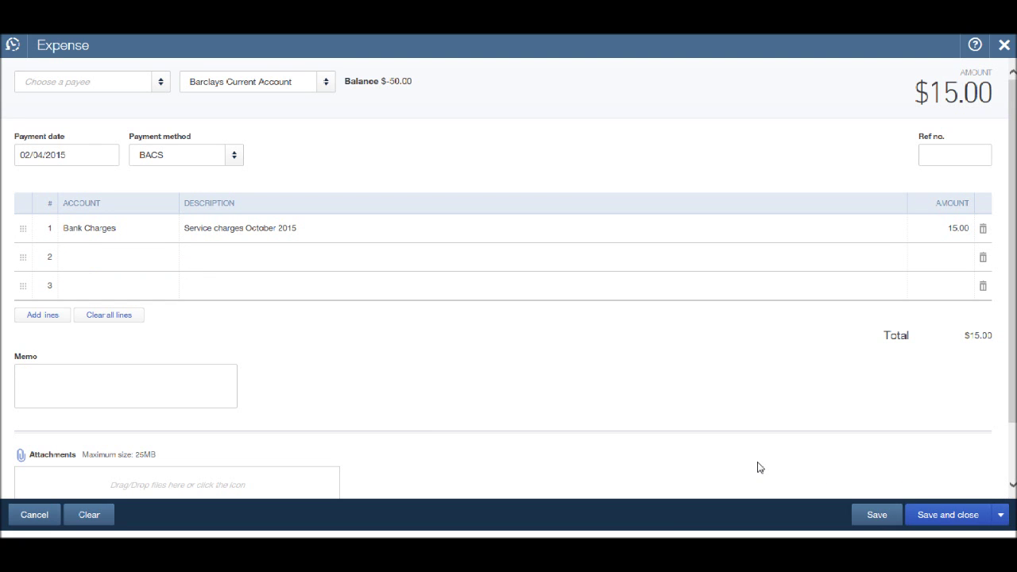
{"action": "left_click", "coordinate": [969, 517]}
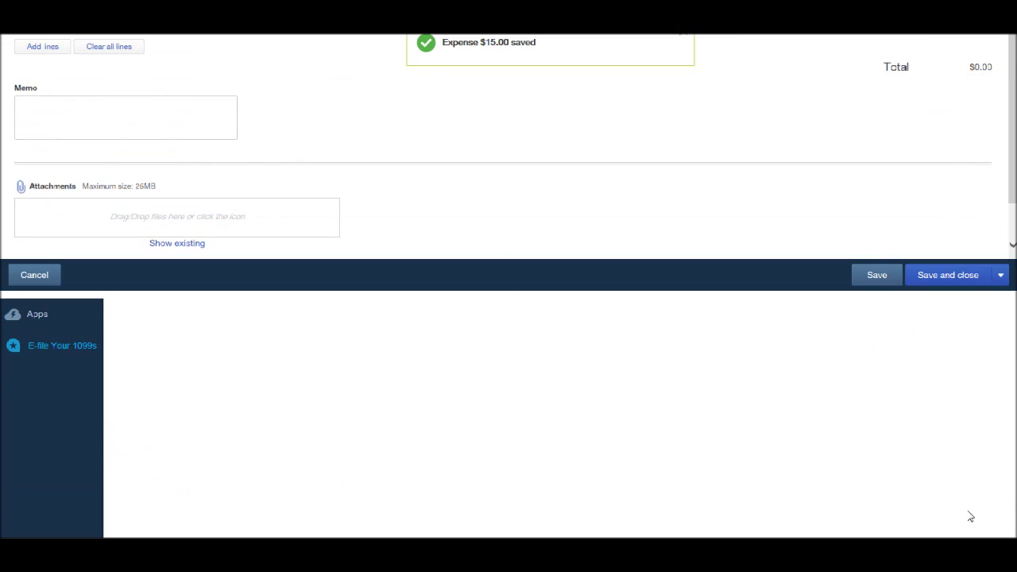